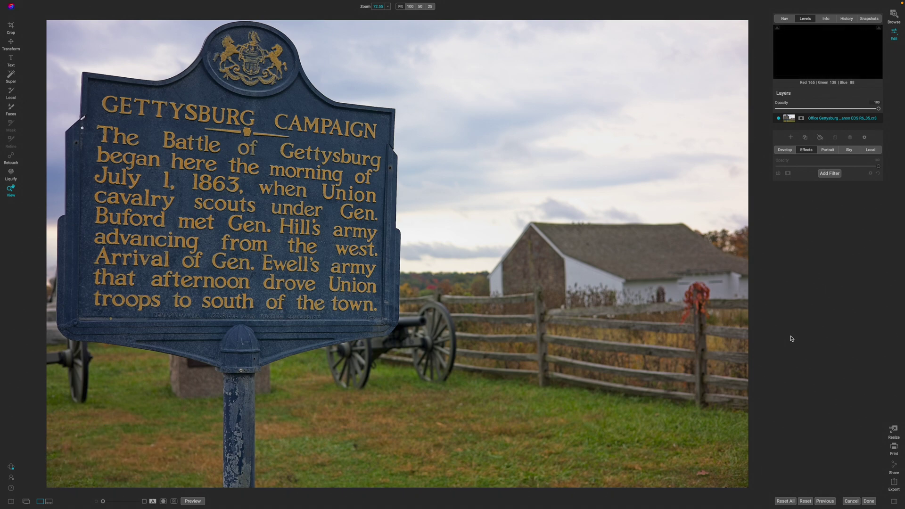
- Add a Curves filter and darken the photo by pulling the composite curve's midpoint to input 159, output 113
{"action": "left_click", "coordinate": [826, 175]}
{"action": "left_click", "coordinate": [689, 283]}
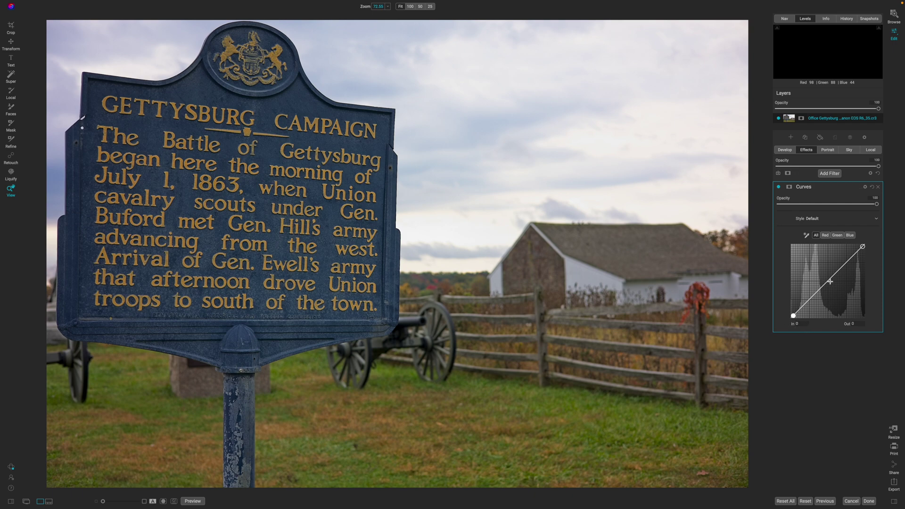
{"action": "left_click_drag", "start_coordinate": [831, 280], "coordinate": [836, 285]}
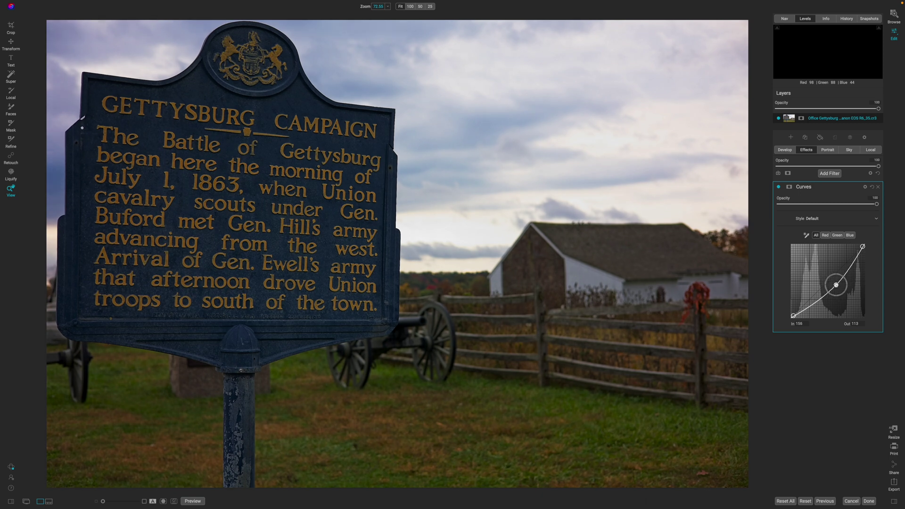
- Lift the midtones of the Curves filter's blue channel, with a shadow point at input 68, output 73
{"action": "left_click", "coordinate": [850, 235]}
{"action": "left_click_drag", "start_coordinate": [827, 281], "coordinate": [811, 298]}
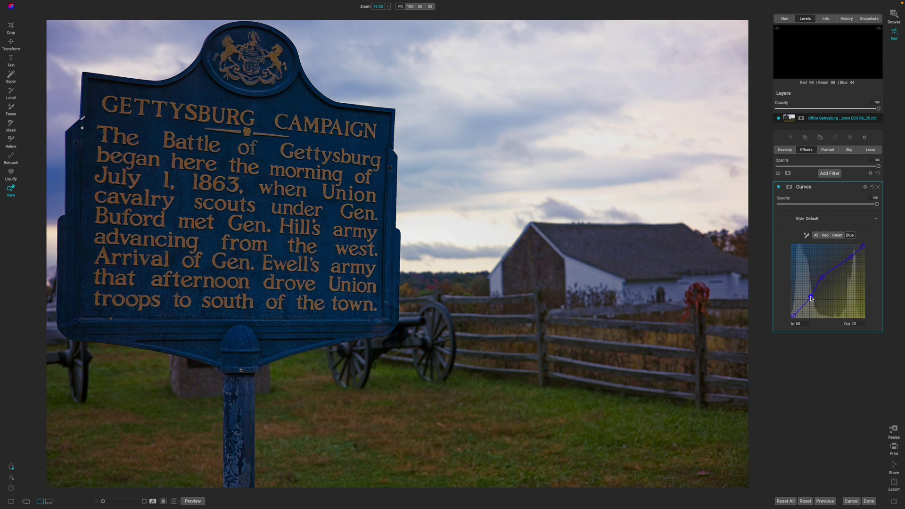
- Restrict the Curves filter to the sky with the AI mask and inspect the resulting mask
{"action": "left_click", "coordinate": [790, 189]}
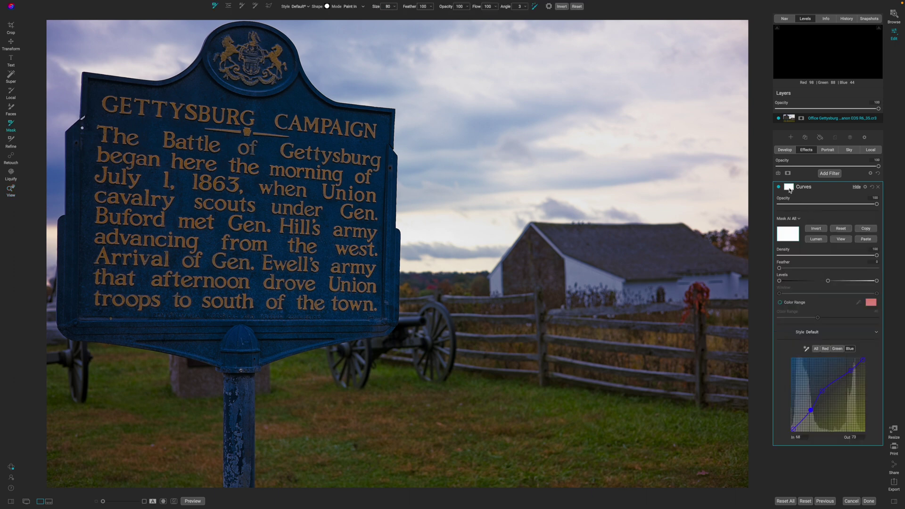
{"action": "left_click", "coordinate": [798, 219]}
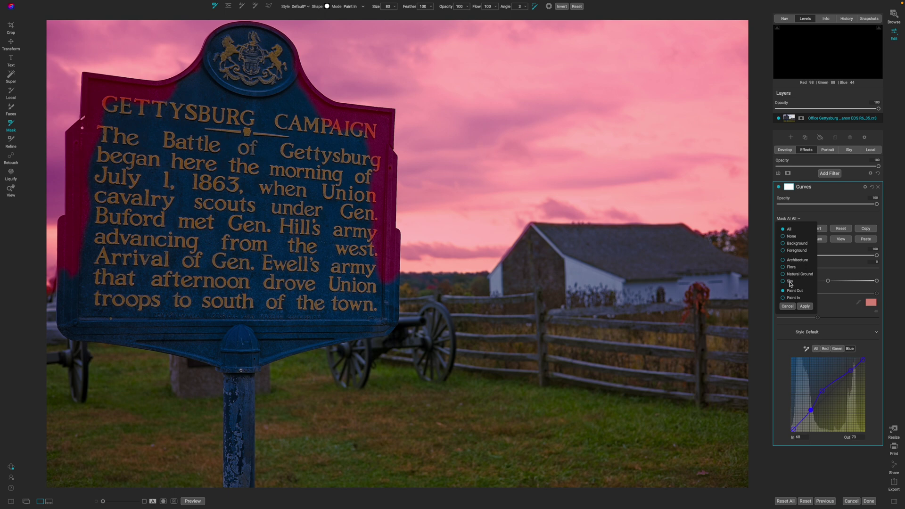
{"action": "left_click", "coordinate": [791, 283]}
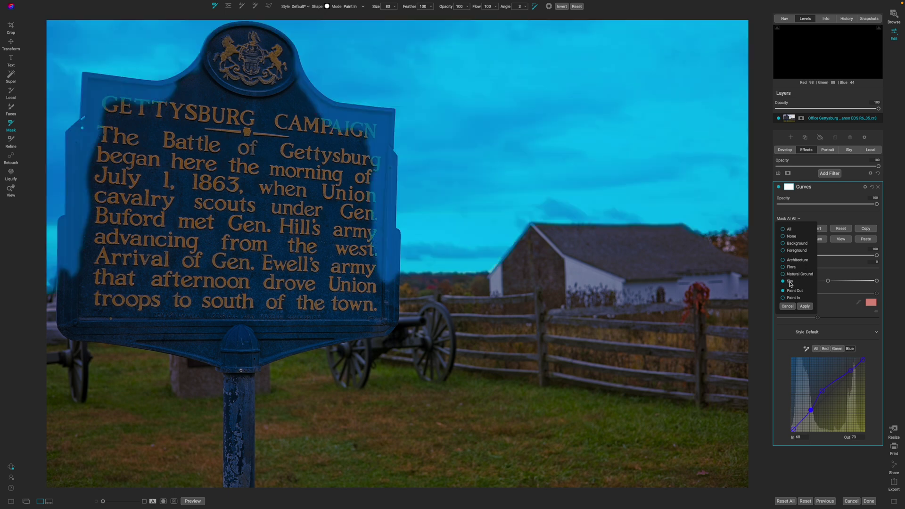
{"action": "left_click", "coordinate": [805, 306]}
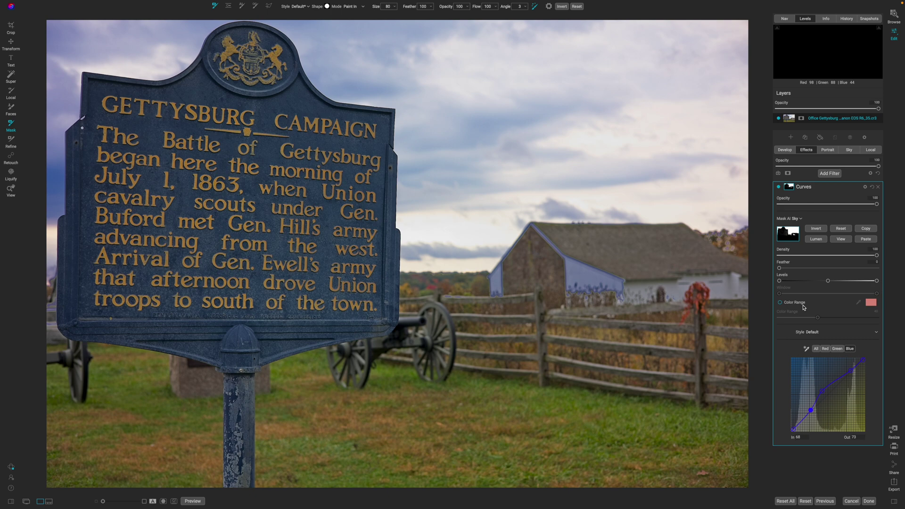
{"action": "key", "text": "ctrl+m"}
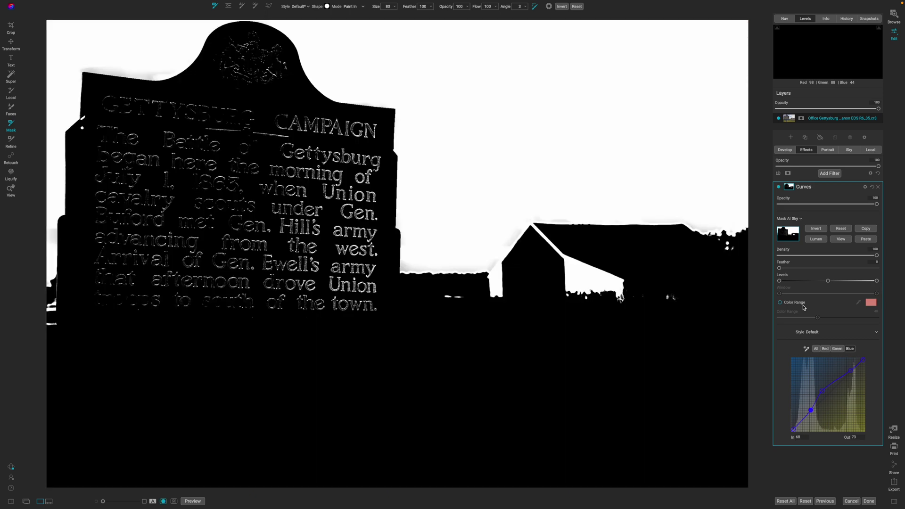
{"action": "key", "text": "ctrl+m"}
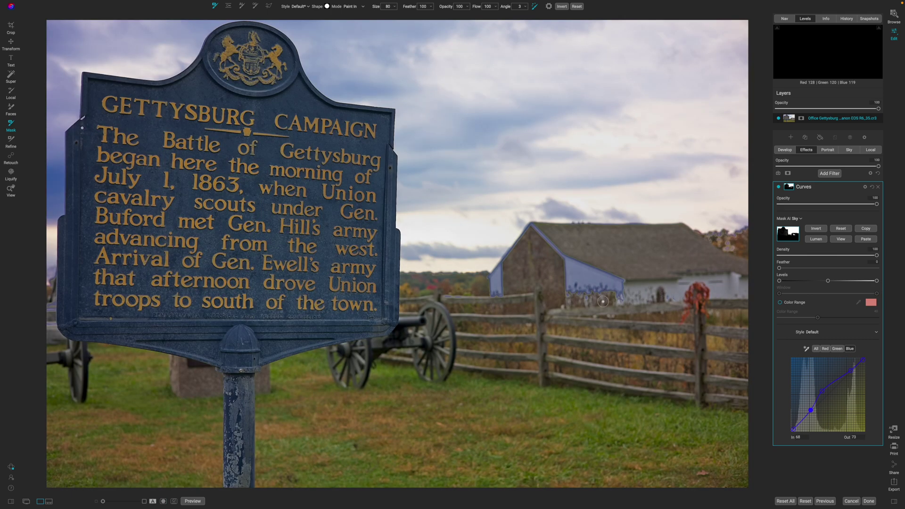
- Paint the barn's long white wall out of the sky mask with a large brush in Paint Out mode
{"action": "key", "text": "bracketright"}
{"action": "key", "text": "bracketright"}
{"action": "key", "text": "bracketright"}
{"action": "key", "text": "bracketright"}
{"action": "key", "text": "bracketright"}
{"action": "mouse_move", "coordinate": [619, 291]}
{"action": "left_mouse_down"}
{"action": "mouse_move", "coordinate": [523, 273]}
{"action": "mouse_move", "coordinate": [604, 291]}
{"action": "left_mouse_up"}
{"action": "key", "text": "bracketleft"}
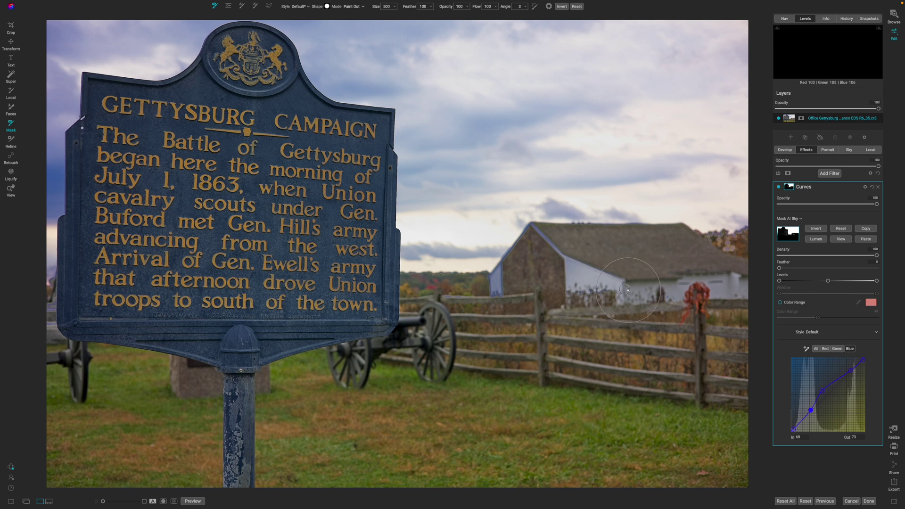
- Paint the barn's gable end and its sloping edge out of the sky mask with a size 200 brush
{"action": "key", "text": "bracketleft"}
{"action": "key", "text": "bracketleft"}
{"action": "key", "text": "bracketleft"}
{"action": "key", "text": "bracketleft"}
{"action": "key", "text": "bracketleft"}
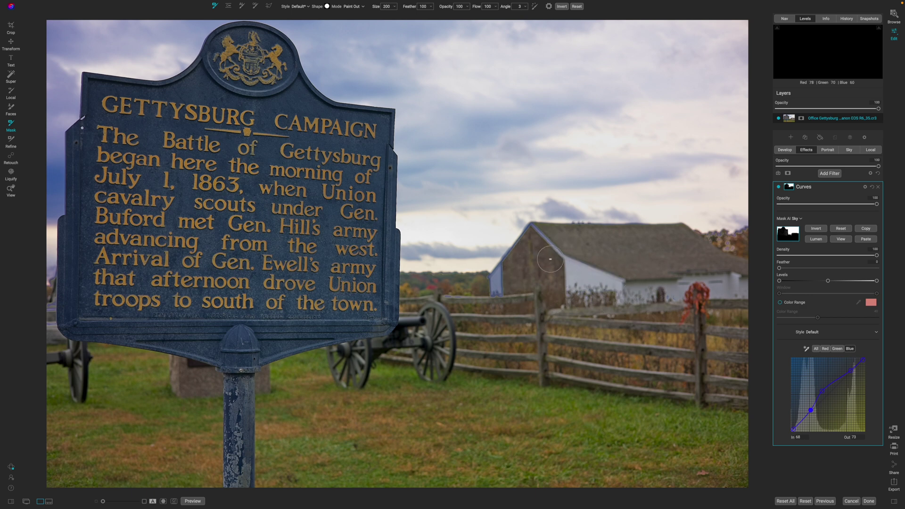
{"action": "left_click_drag", "start_coordinate": [525, 238], "coordinate": [490, 286]}
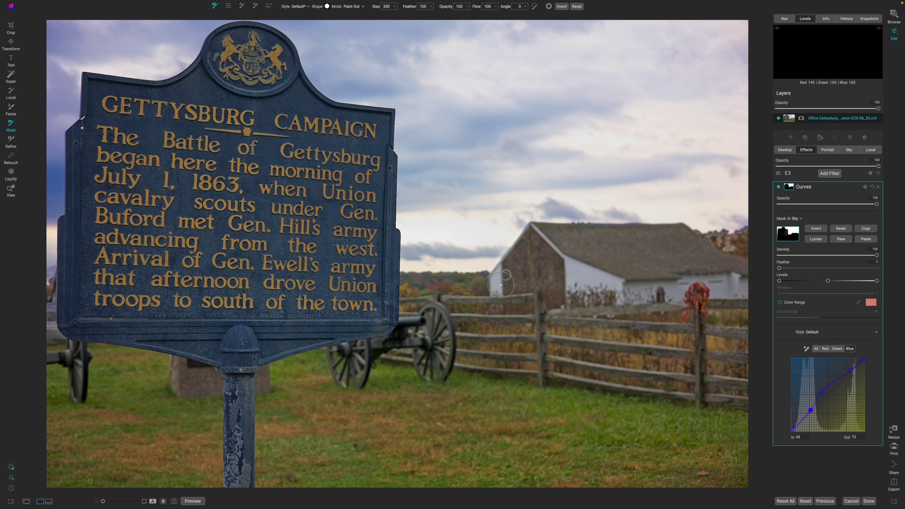
- Paint the area between the barn and the sign, below the tree line, out of the sky mask
{"action": "key", "text": "bracketright"}
{"action": "key", "text": "bracketright"}
{"action": "mouse_move", "coordinate": [487, 288]}
{"action": "left_mouse_down"}
{"action": "mouse_move", "coordinate": [469, 309]}
{"action": "mouse_move", "coordinate": [469, 301]}
{"action": "mouse_move", "coordinate": [414, 296]}
{"action": "left_mouse_up"}
{"action": "key", "text": "bracketright"}
{"action": "key", "text": "bracketright"}
{"action": "key", "text": "bracketright"}
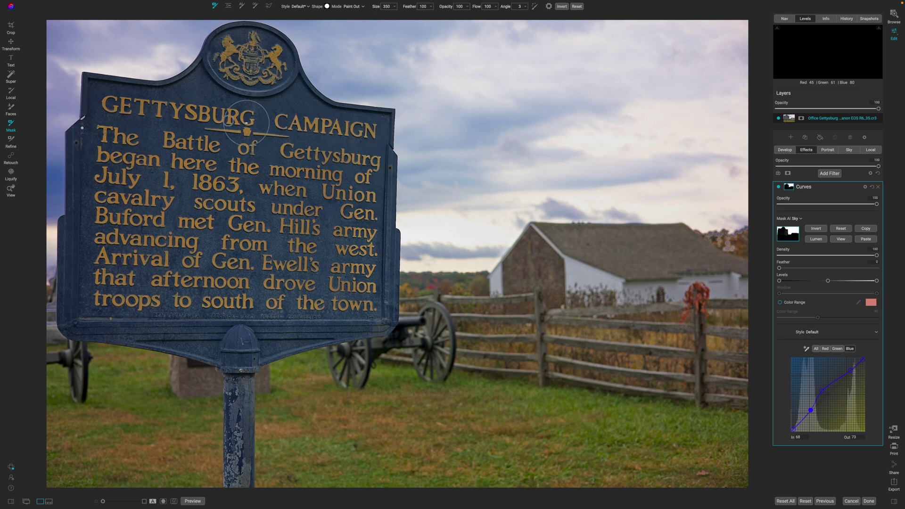
- Show the black-and-white mask and paint out the lettering along the sign's left side and lower edge
{"action": "key", "text": "ctrl+m"}
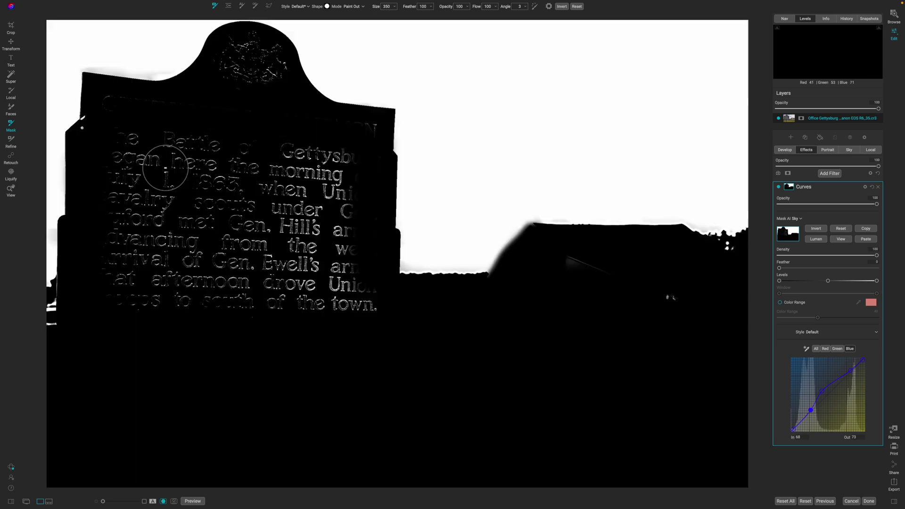
{"action": "key", "text": "bracketright"}
{"action": "key", "text": "bracketright"}
{"action": "key", "text": "bracketright"}
{"action": "key", "text": "bracketright"}
{"action": "mouse_move", "coordinate": [143, 156]}
{"action": "left_mouse_down"}
{"action": "mouse_move", "coordinate": [151, 199]}
{"action": "mouse_move", "coordinate": [140, 301]}
{"action": "mouse_move", "coordinate": [265, 286]}
{"action": "mouse_move", "coordinate": [322, 290]}
{"action": "mouse_move", "coordinate": [350, 313]}
{"action": "left_mouse_up"}
{"action": "key", "text": "bracketleft"}
{"action": "key", "text": "bracketleft"}
{"action": "key", "text": "bracketleft"}
{"action": "key", "text": "bracketleft"}
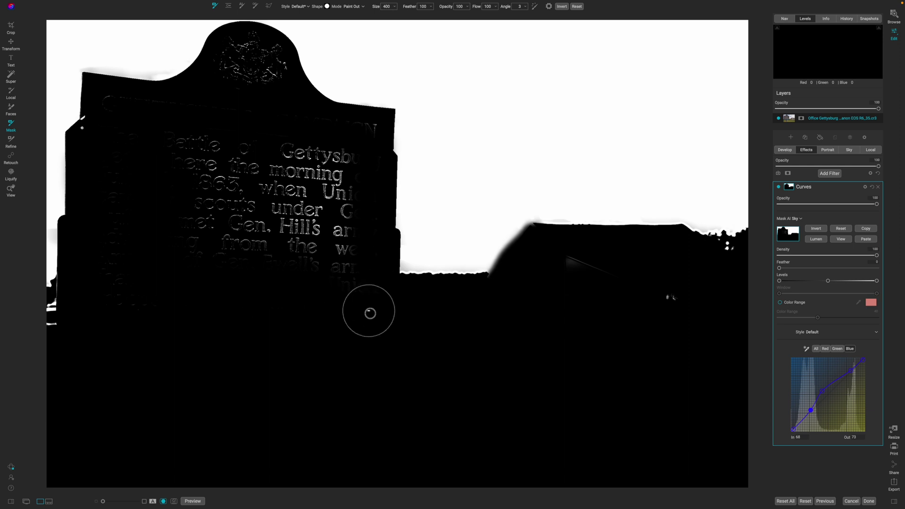
- Paint the remaining lettering in the middle of the sign out of the sky mask
{"action": "mouse_move", "coordinate": [345, 266]}
{"action": "left_mouse_down"}
{"action": "mouse_move", "coordinate": [340, 163]}
{"action": "mouse_move", "coordinate": [166, 140]}
{"action": "mouse_move", "coordinate": [213, 159]}
{"action": "mouse_move", "coordinate": [209, 215]}
{"action": "mouse_move", "coordinate": [231, 232]}
{"action": "mouse_move", "coordinate": [266, 228]}
{"action": "mouse_move", "coordinate": [314, 185]}
{"action": "mouse_move", "coordinate": [306, 264]}
{"action": "left_mouse_up"}
{"action": "key", "text": "bracketright"}
{"action": "key", "text": "bracketright"}
{"action": "key", "text": "bracketright"}
{"action": "key", "text": "bracketright"}
{"action": "key", "text": "bracketright"}
{"action": "key", "text": "bracketright"}
- Paint the sign's crest and upper lettering out of the sky mask, and return to the photo view
{"action": "key", "text": "bracketleft"}
{"action": "key", "text": "bracketleft"}
{"action": "key", "text": "bracketleft"}
{"action": "key", "text": "bracketleft"}
{"action": "key", "text": "bracketleft"}
{"action": "mouse_move", "coordinate": [242, 56]}
{"action": "left_mouse_down"}
{"action": "mouse_move", "coordinate": [263, 60]}
{"action": "mouse_move", "coordinate": [253, 85]}
{"action": "mouse_move", "coordinate": [268, 75]}
{"action": "mouse_move", "coordinate": [256, 53]}
{"action": "mouse_move", "coordinate": [360, 149]}
{"action": "mouse_move", "coordinate": [363, 133]}
{"action": "left_mouse_up"}
{"action": "key", "text": "bracketleft"}
{"action": "key", "text": "bracketleft"}
{"action": "key", "text": "bracketleft"}
{"action": "key", "text": "bracketleft"}
{"action": "key", "text": "bracketleft"}
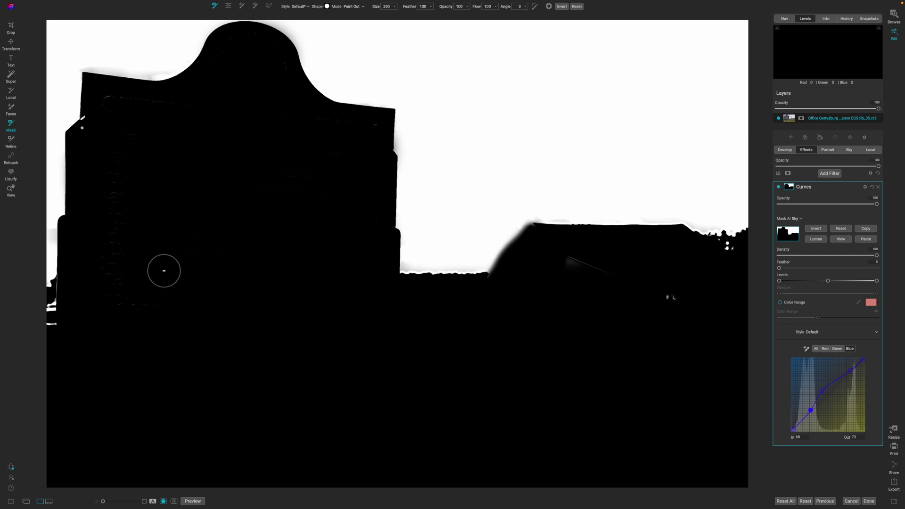
{"action": "key", "text": "ctrl+m"}
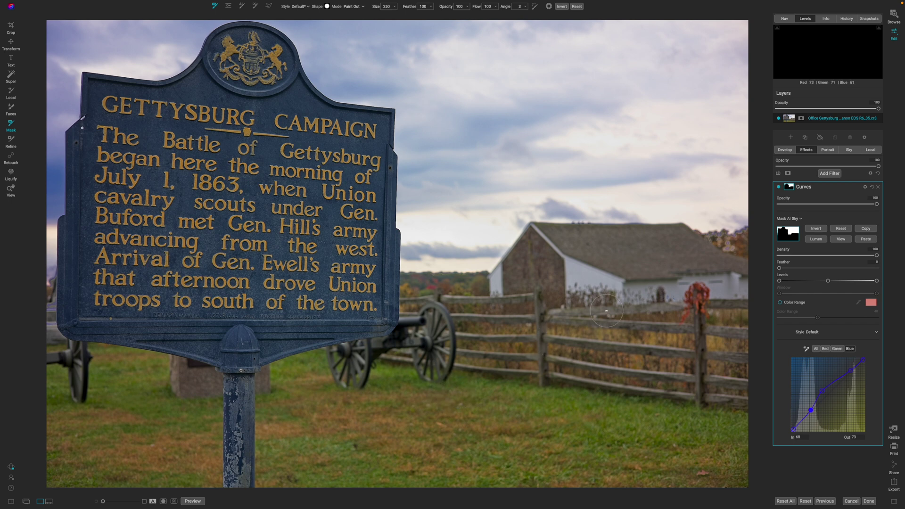
- Compare the photo with and without the masked Curves filter, and rename the filter as Sky
{"action": "left_click", "coordinate": [778, 188]}
{"action": "left_click", "coordinate": [779, 188]}
{"action": "double_click", "coordinate": [804, 187]}
{"action": "type", "text": "Sky"}
{"action": "key", "text": "Return"}
- Add a second Curves filter above Sky and set its blending mode to Luminosity
{"action": "left_click", "coordinate": [832, 175]}
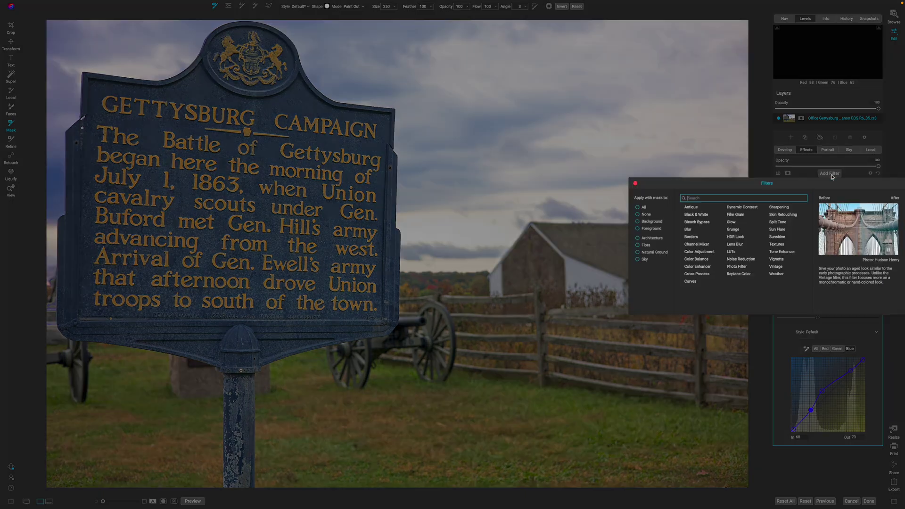
{"action": "left_click", "coordinate": [691, 282]}
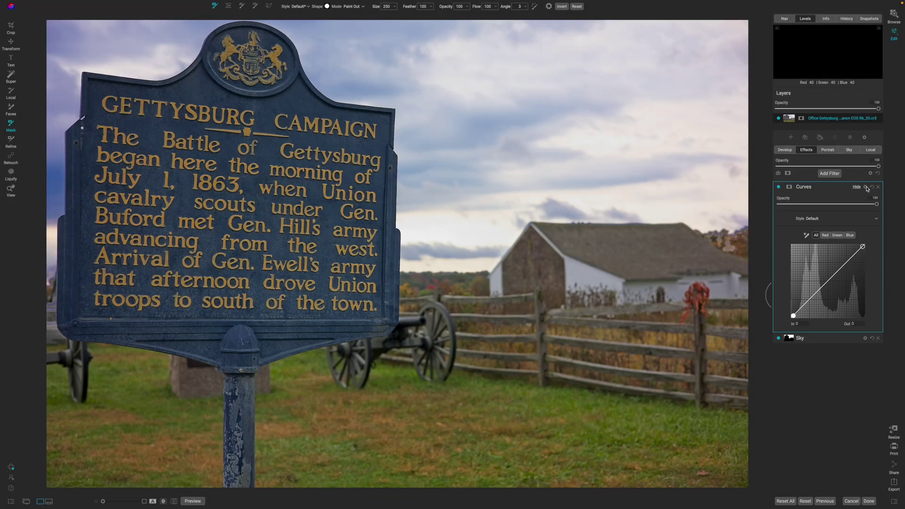
{"action": "left_click", "coordinate": [865, 187]}
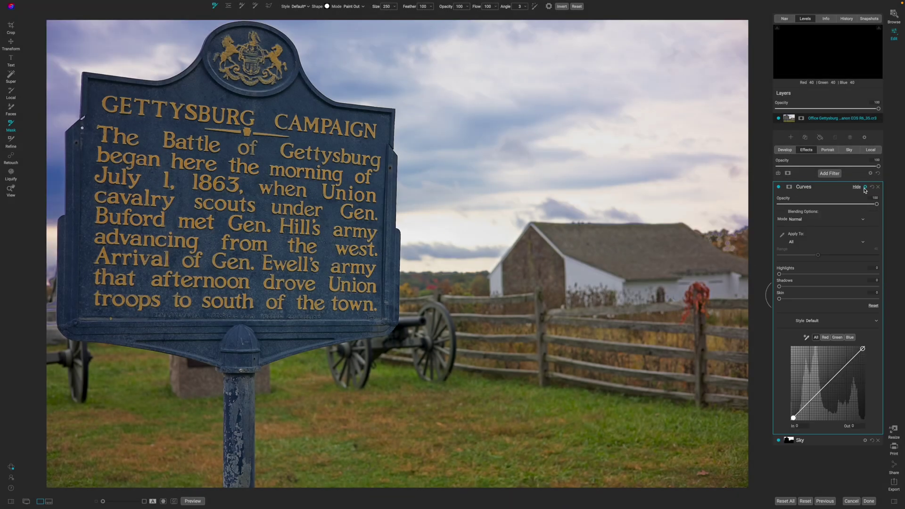
{"action": "left_click", "coordinate": [812, 220]}
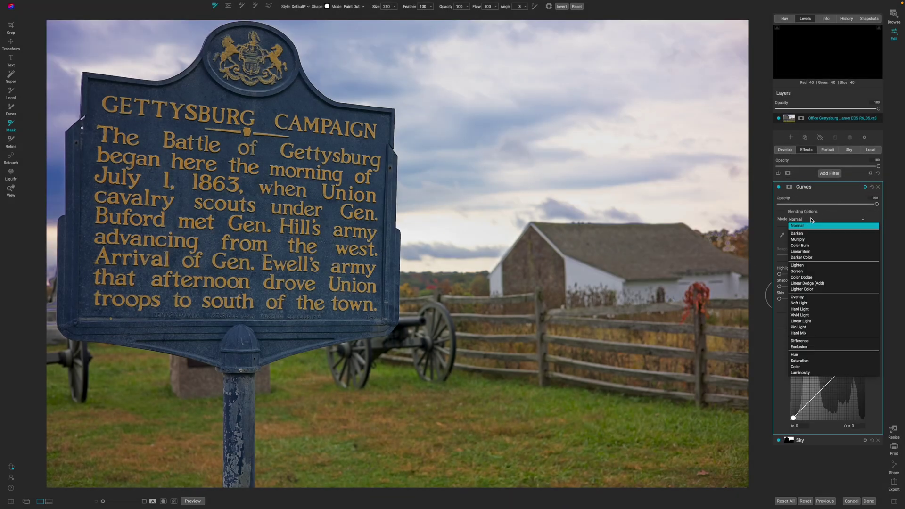
{"action": "left_click", "coordinate": [807, 372]}
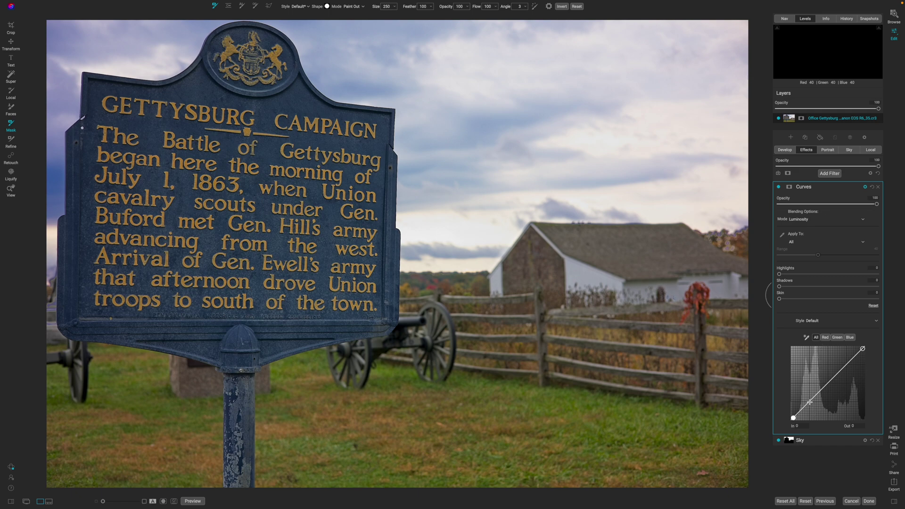
- Shape S-curves in the composite and blue channels, with composite highlights at 206 to 217 and blue shadows at 78 to 55
{"action": "left_click_drag", "start_coordinate": [810, 401], "coordinate": [810, 404]}
{"action": "left_click_drag", "start_coordinate": [848, 365], "coordinate": [850, 357]}
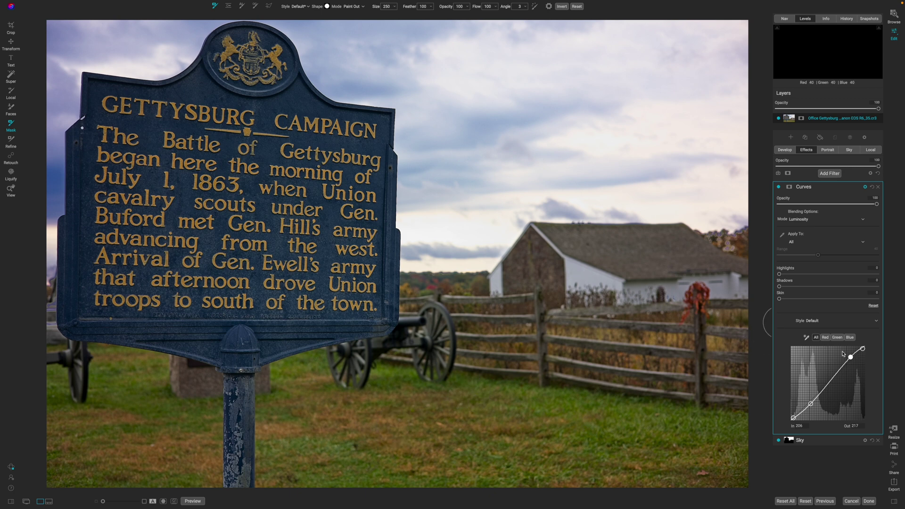
{"action": "left_click", "coordinate": [850, 338]}
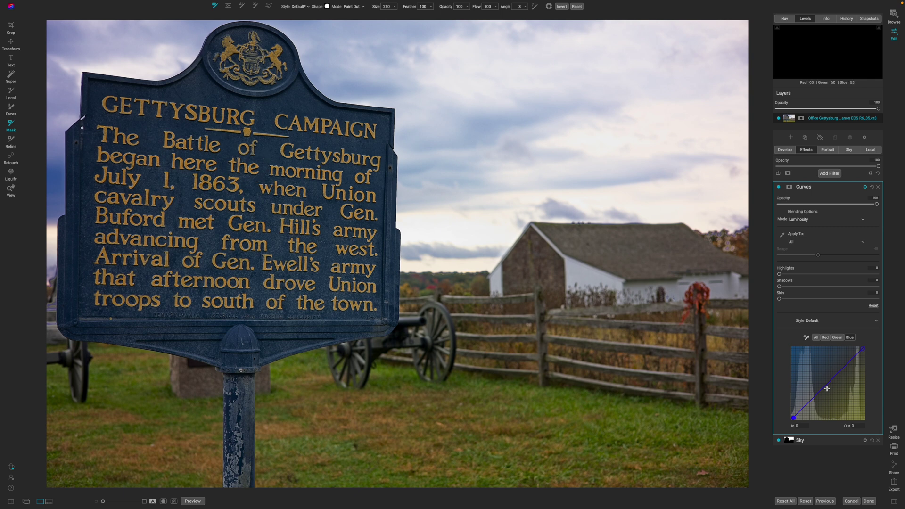
{"action": "left_click_drag", "start_coordinate": [828, 384], "coordinate": [846, 356]}
{"action": "left_click_drag", "start_coordinate": [810, 398], "coordinate": [814, 405]}
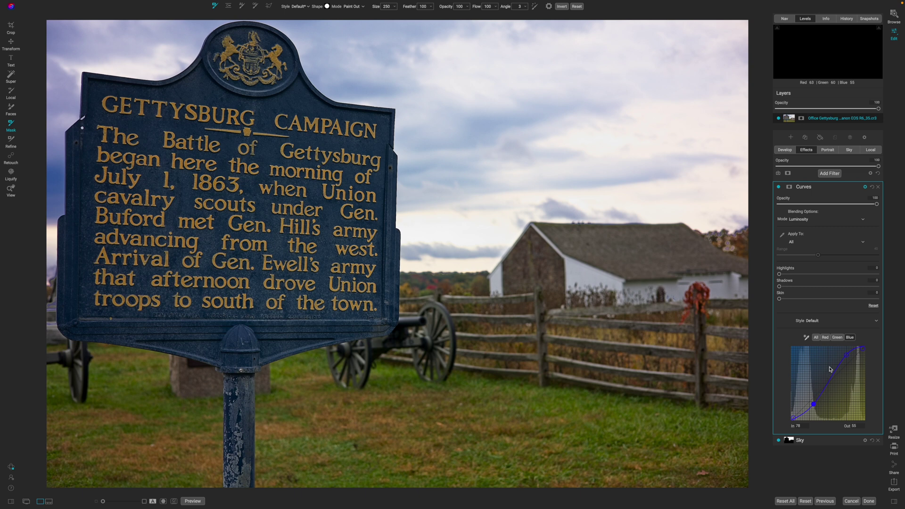
- Shape the green channel into an S-curve with points at 199 to 219 and 77 to 72, and compare before and after
{"action": "left_click", "coordinate": [837, 338]}
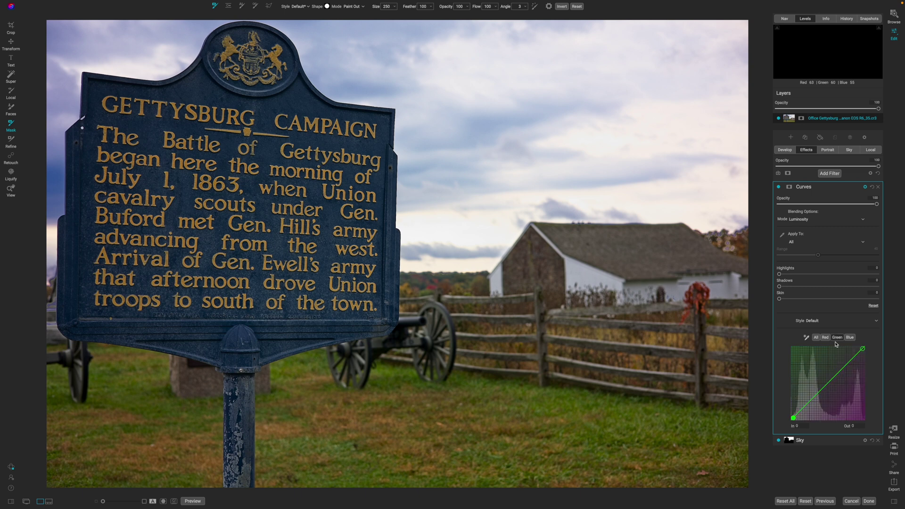
{"action": "left_click", "coordinate": [829, 382]}
{"action": "left_click_drag", "start_coordinate": [830, 382], "coordinate": [834, 381]}
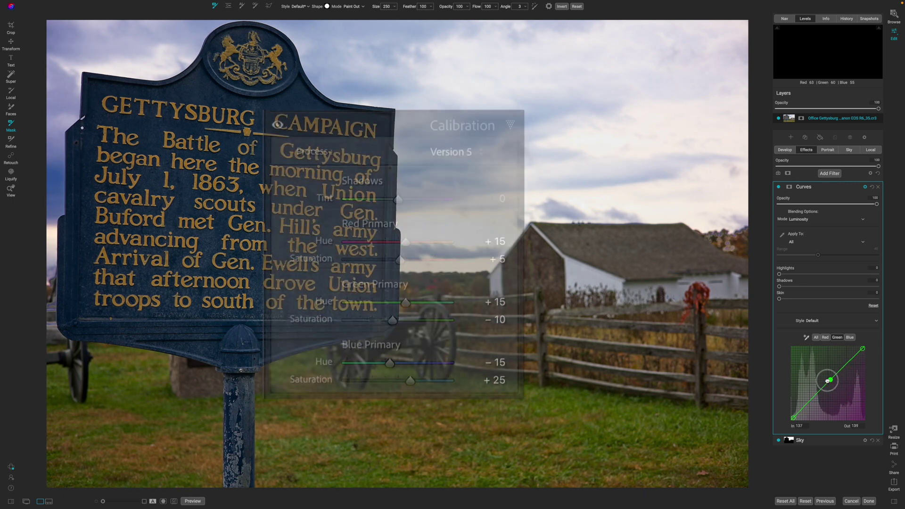
{"action": "left_click_drag", "start_coordinate": [833, 381], "coordinate": [848, 357]}
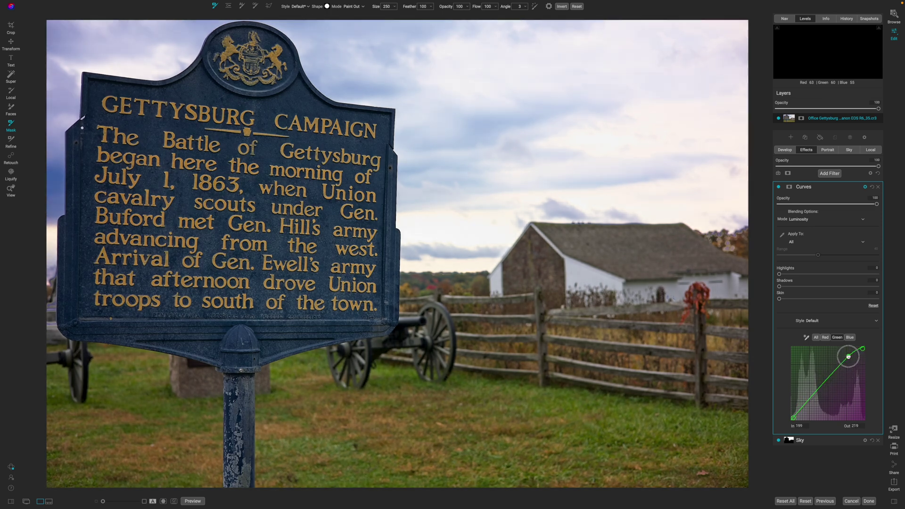
{"action": "left_click_drag", "start_coordinate": [809, 396], "coordinate": [813, 400]}
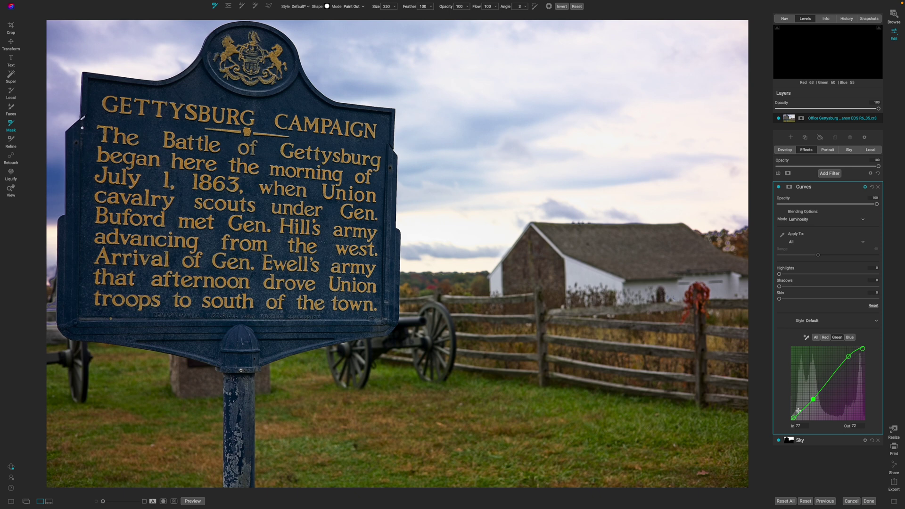
{"action": "left_click", "coordinate": [778, 187]}
{"action": "left_click", "coordinate": [779, 187]}
{"action": "left_click", "coordinate": [790, 189]}
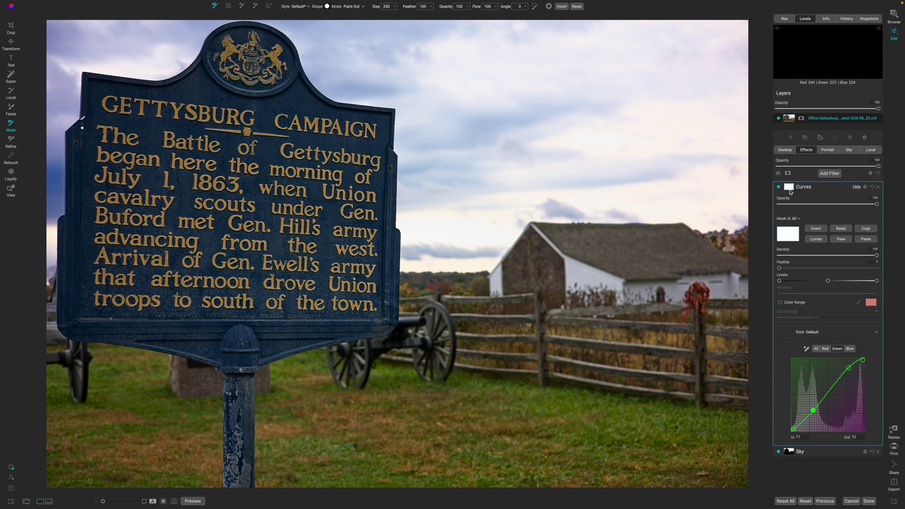
{"action": "left_click", "coordinate": [795, 220]}
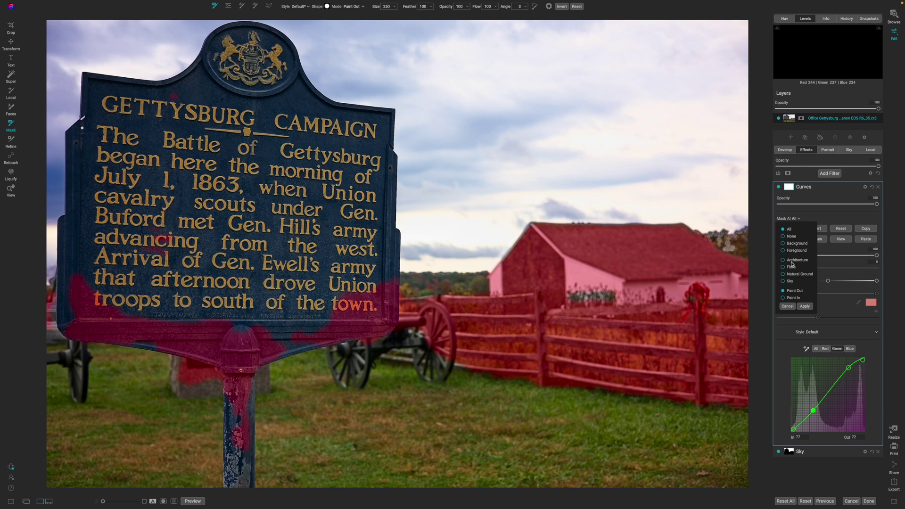
{"action": "left_click", "coordinate": [794, 260]}
{"action": "left_click", "coordinate": [791, 267]}
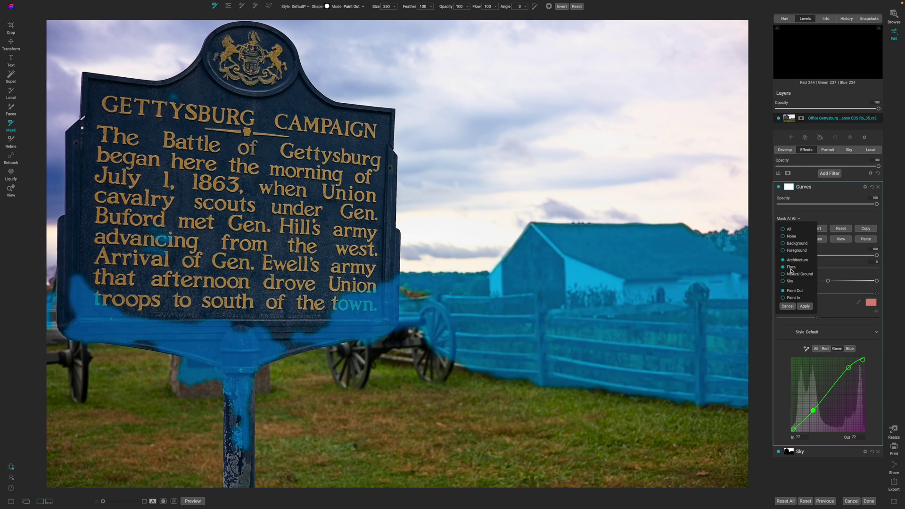
{"action": "left_click", "coordinate": [795, 275]}
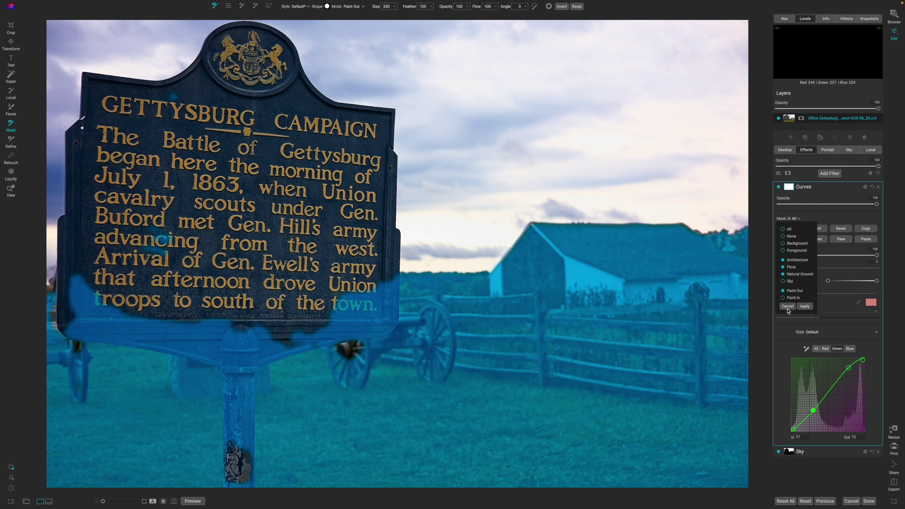
{"action": "left_click", "coordinate": [787, 306]}
- Copy the Sky filter's mask to the second Curves filter and invert it to cover everything except the sky
{"action": "left_click", "coordinate": [805, 188]}
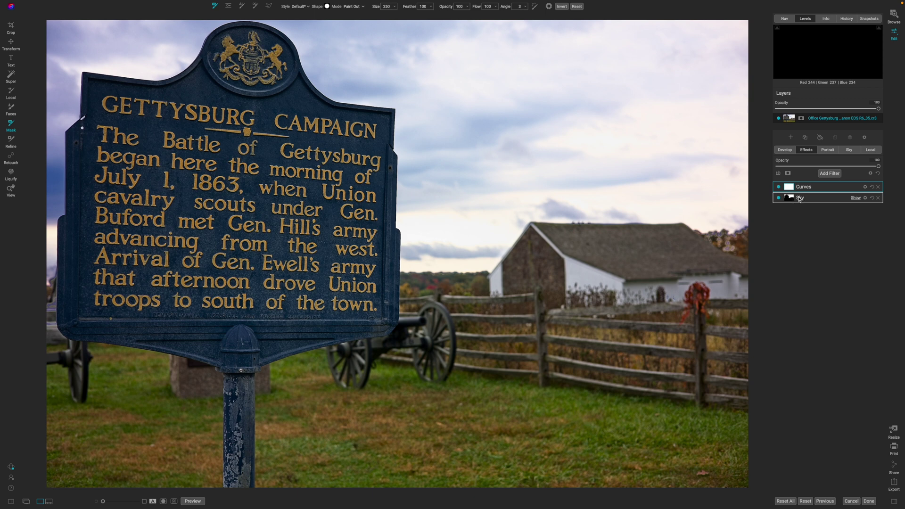
{"action": "left_click", "coordinate": [800, 199]}
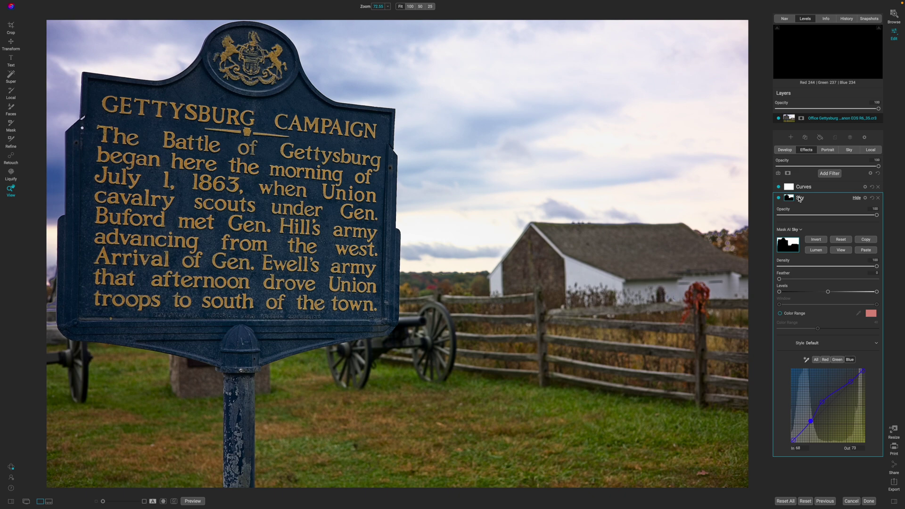
{"action": "left_click", "coordinate": [804, 188]}
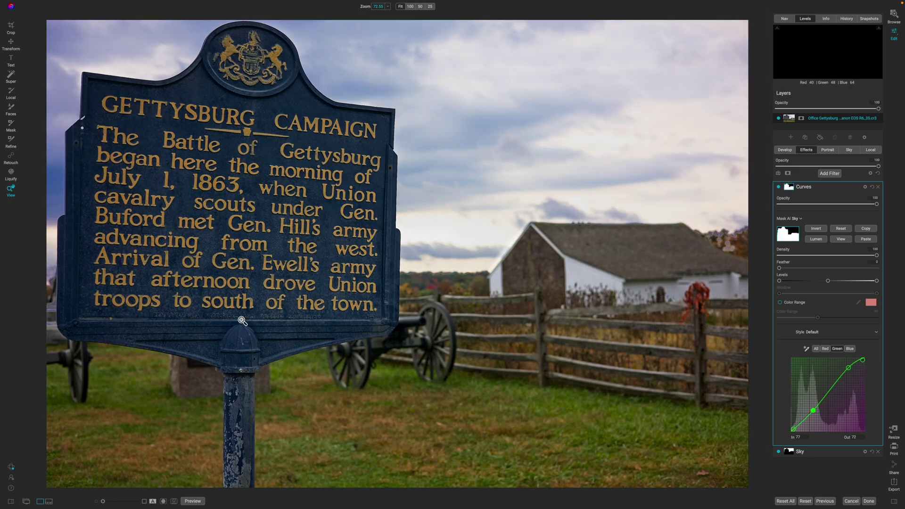
- Show the inverted mask and paint the barn's gaps back in with a size 400 brush in Paint In mode
{"action": "key", "text": "ctrl+m"}
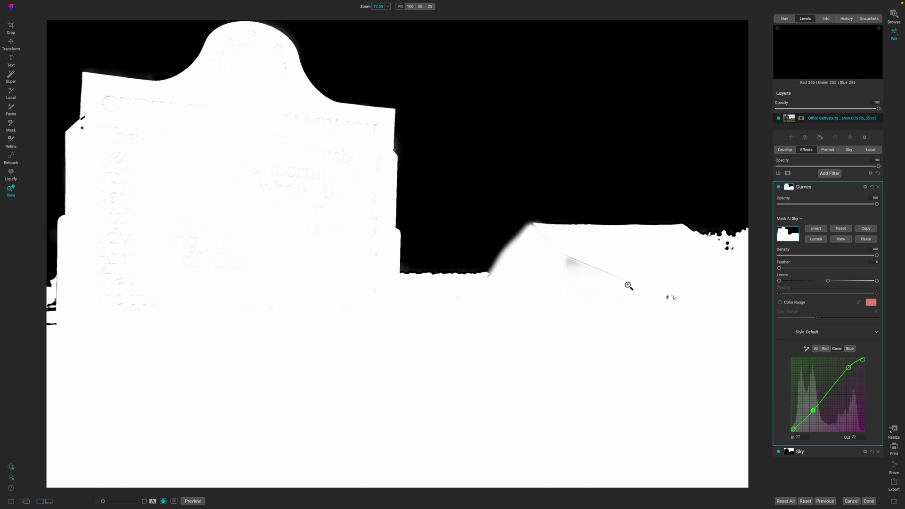
{"action": "key", "text": "b"}
{"action": "key", "text": "bracketright"}
{"action": "mouse_move", "coordinate": [596, 290]}
{"action": "left_mouse_down"}
{"action": "mouse_move", "coordinate": [563, 266]}
{"action": "mouse_move", "coordinate": [702, 309]}
{"action": "left_mouse_up"}
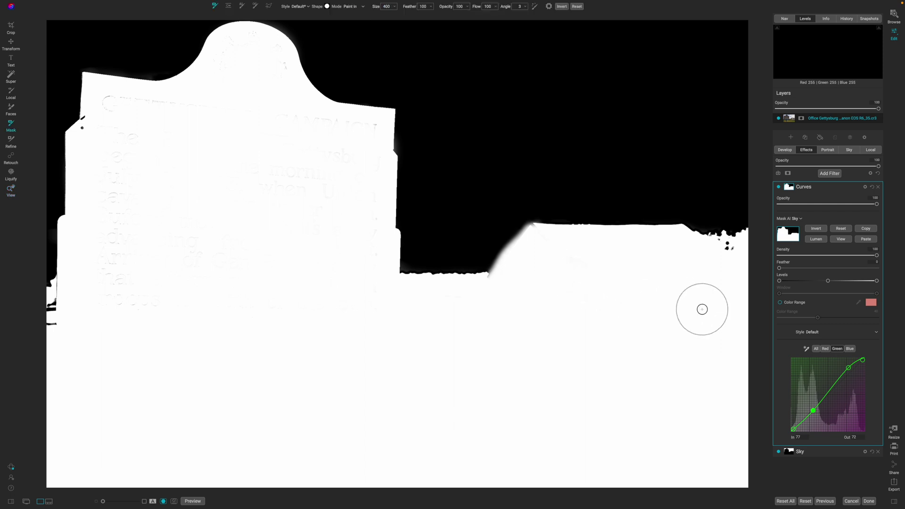
- Paint the sign's leftover lettering into the mask with a size 600 brush, and return to the photo view
{"action": "key", "text": "bracketright"}
{"action": "key", "text": "bracketright"}
{"action": "mouse_move", "coordinate": [133, 186]}
{"action": "left_mouse_down"}
{"action": "mouse_move", "coordinate": [125, 123]}
{"action": "mouse_move", "coordinate": [134, 163]}
{"action": "mouse_move", "coordinate": [122, 240]}
{"action": "left_mouse_up"}
{"action": "mouse_move", "coordinate": [110, 276]}
{"action": "left_mouse_down"}
{"action": "mouse_move", "coordinate": [124, 303]}
{"action": "mouse_move", "coordinate": [198, 251]}
{"action": "mouse_move", "coordinate": [315, 282]}
{"action": "mouse_move", "coordinate": [326, 230]}
{"action": "mouse_move", "coordinate": [320, 206]}
{"action": "mouse_move", "coordinate": [251, 188]}
{"action": "left_mouse_up"}
{"action": "key", "text": "ctrl+m"}
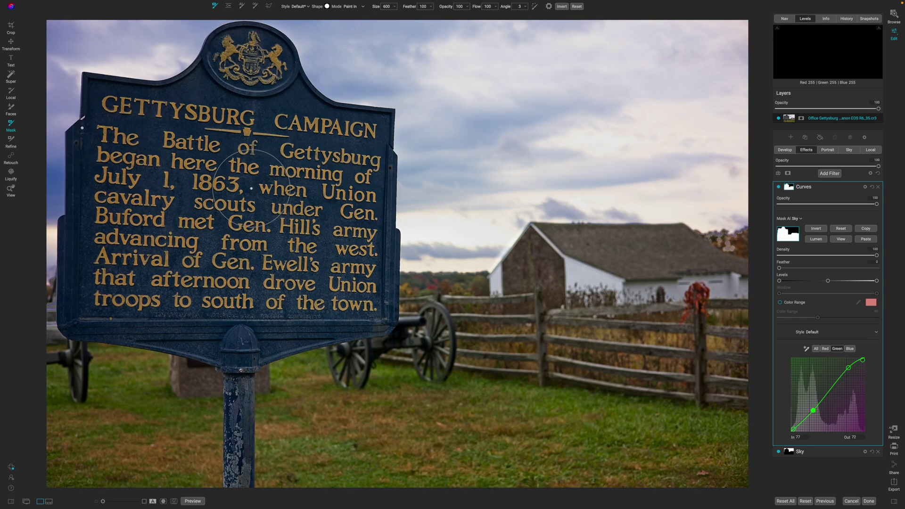